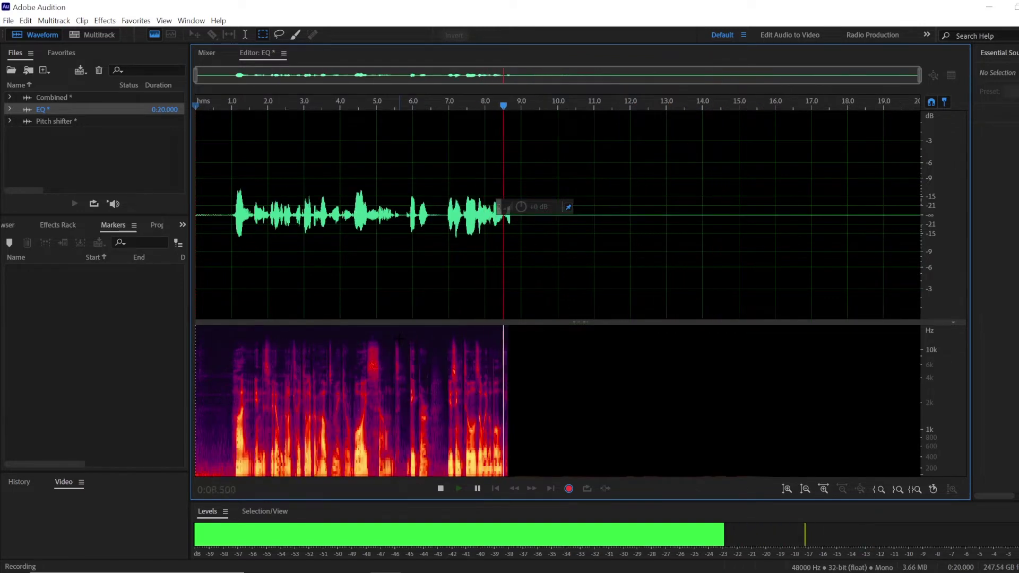
- Stop recording, delete the silent first 0.8 seconds, and select the whole take
key(space)
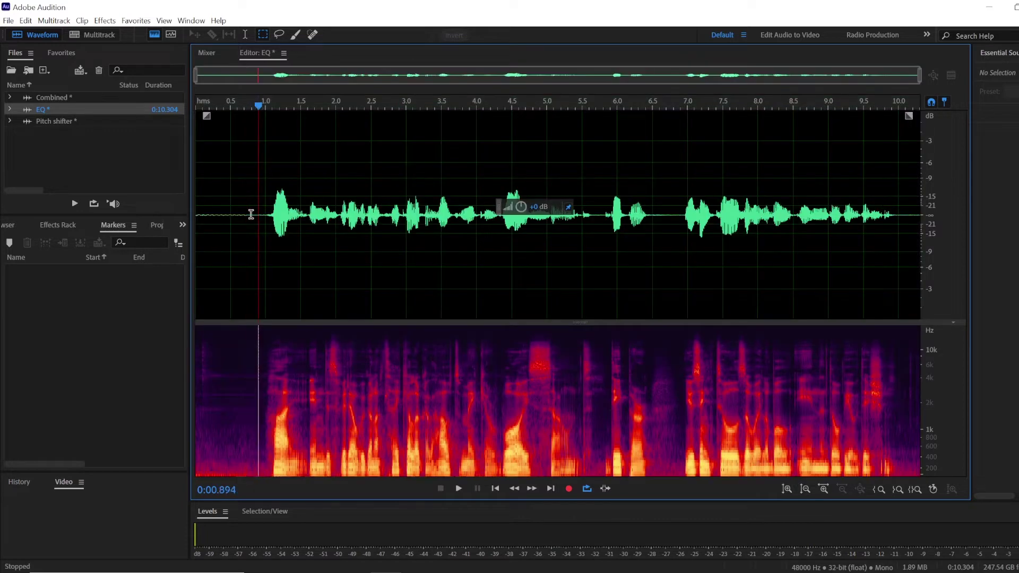
drag(259, 214, 177, 212)
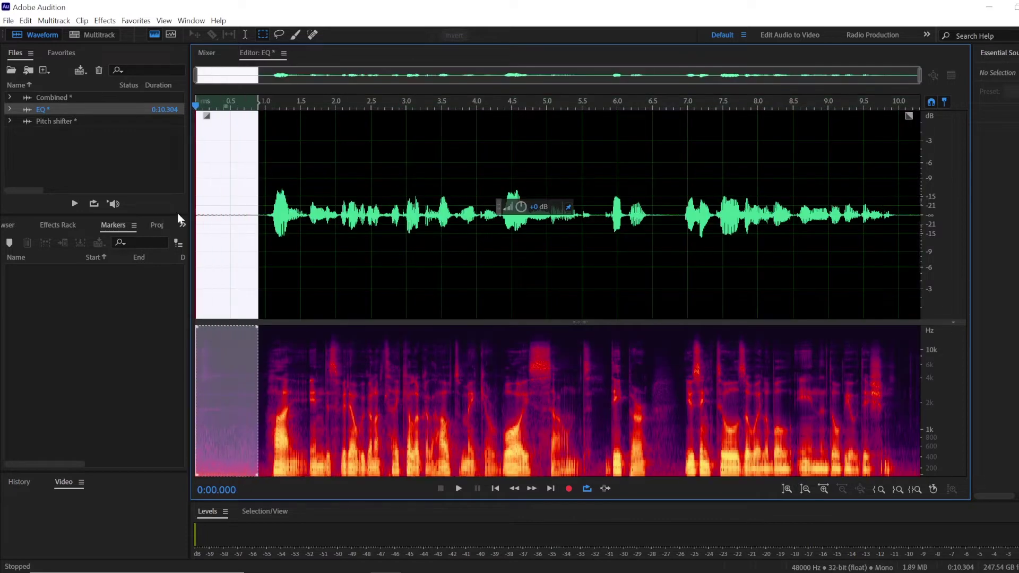
key(Delete)
double_click(270, 237)
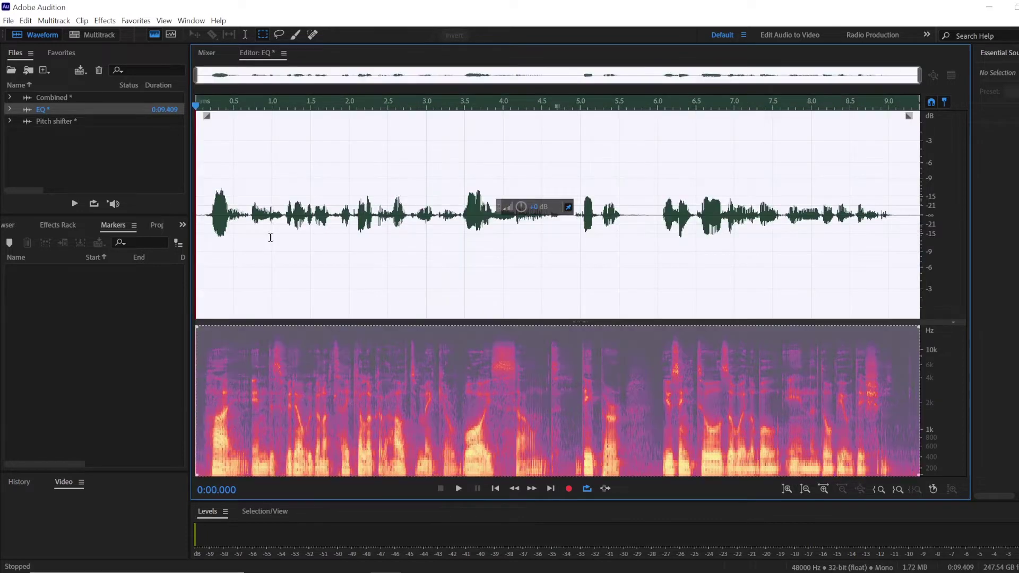
- Paste the take into Pitch shifter and Combined, then reselect the whole EQ recording
double_click(53, 120)
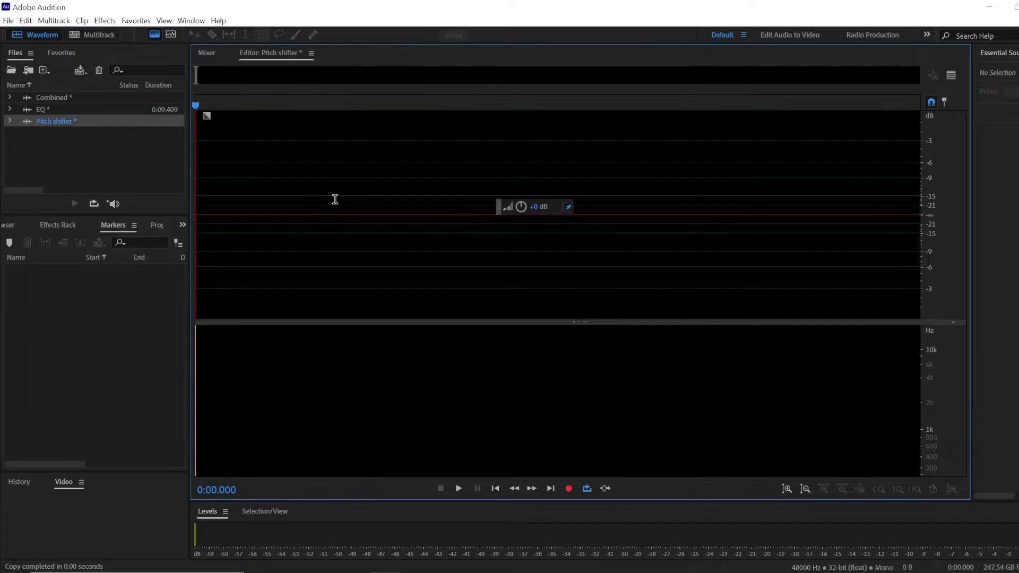
key(ctrl+v)
double_click(78, 98)
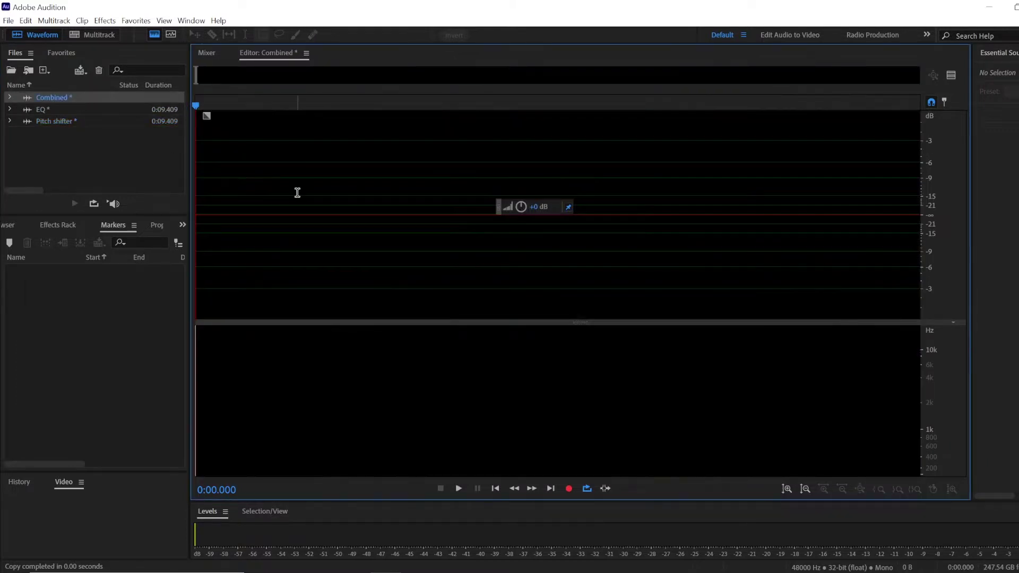
key(ctrl+v)
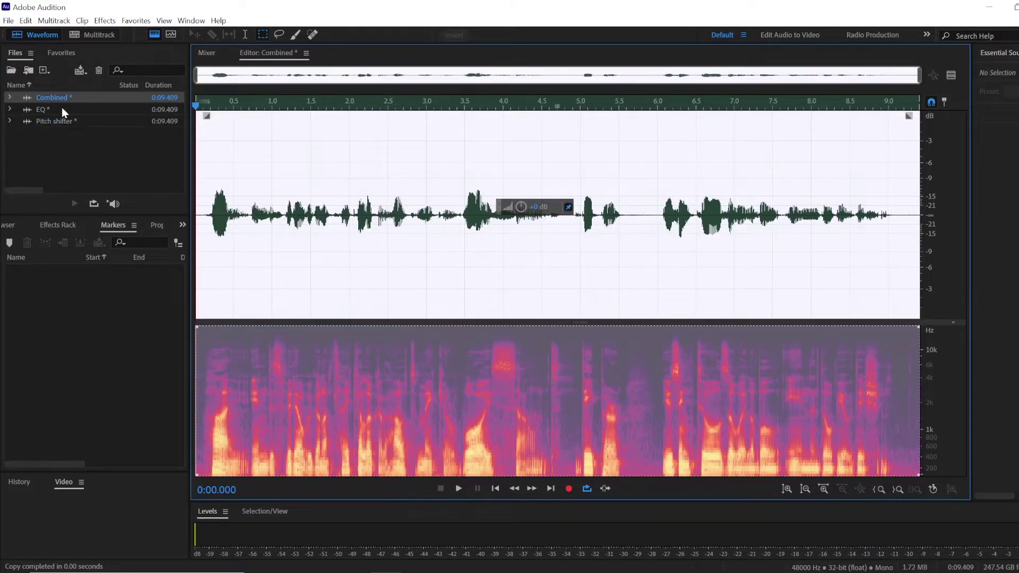
double_click(61, 108)
click(341, 219)
double_click(342, 231)
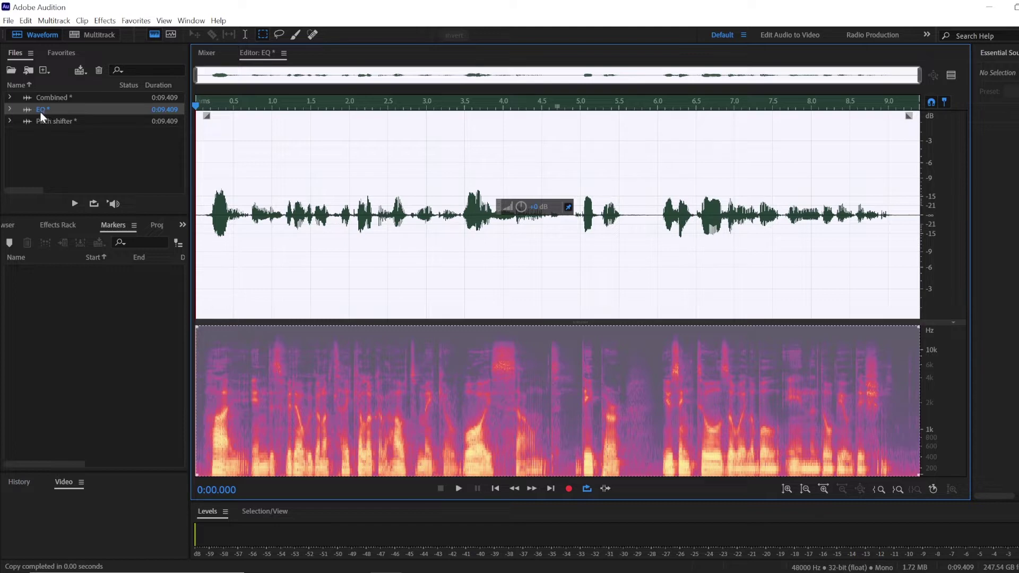
- Bring up Graphic Equalizer (30 Bands): +2 to +4 dB at 80–250 Hz, -2 dB at 2–6.3 kHz
click(105, 21)
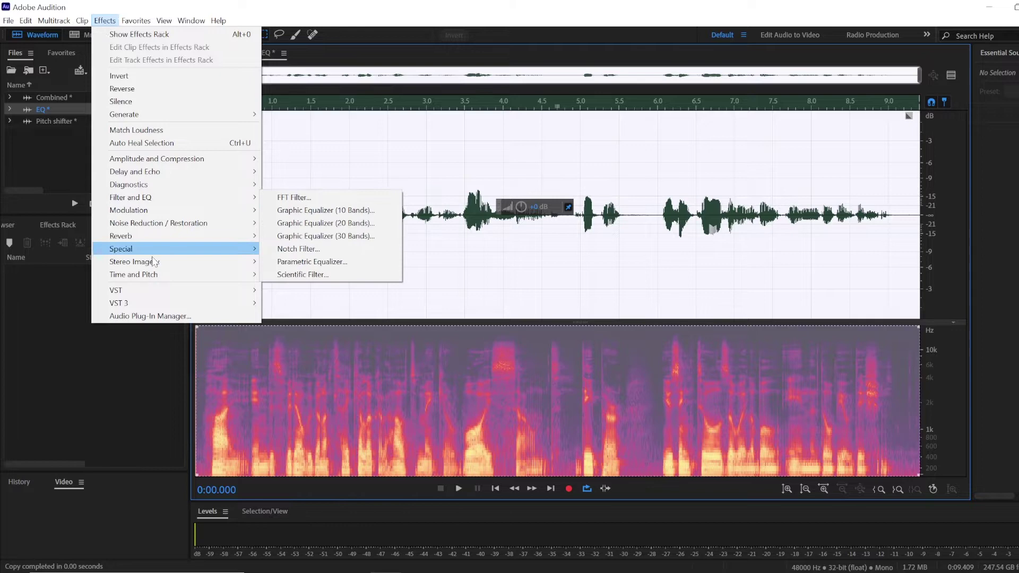
mouse_move(131, 198)
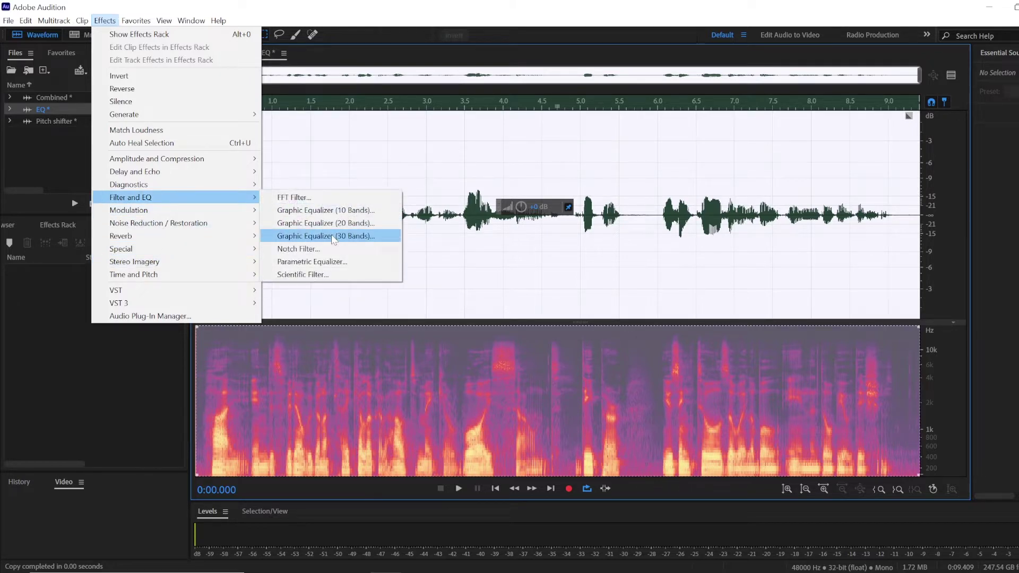
click(332, 236)
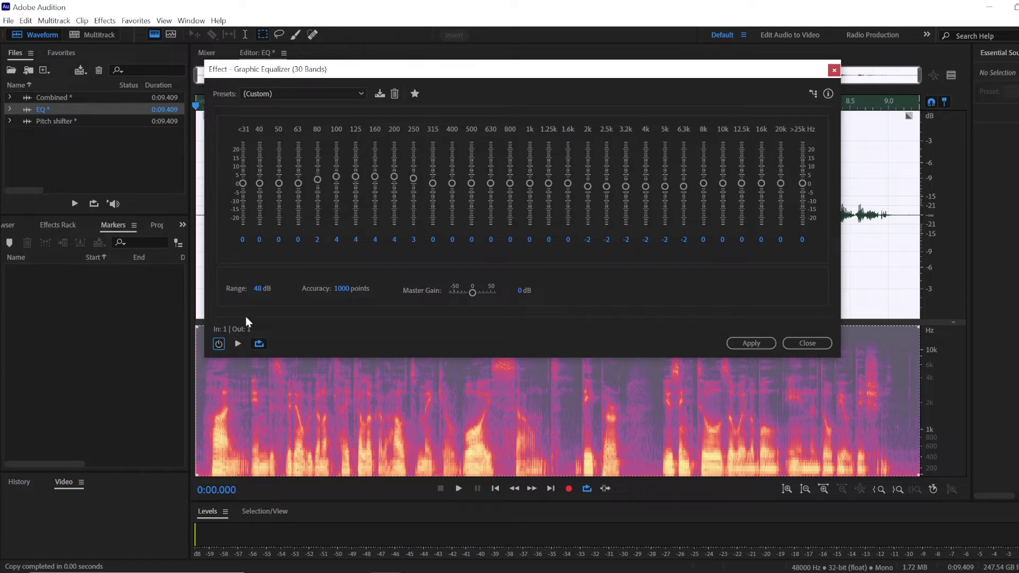
- Preview the voice with the EQ switched on and off, then apply it to the EQ recording
click(236, 344)
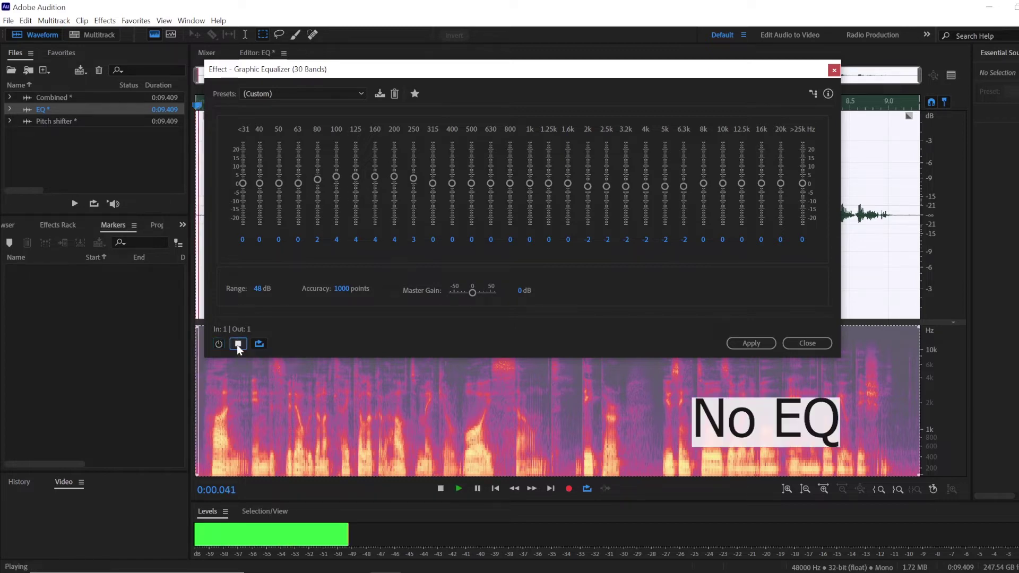
click(216, 345)
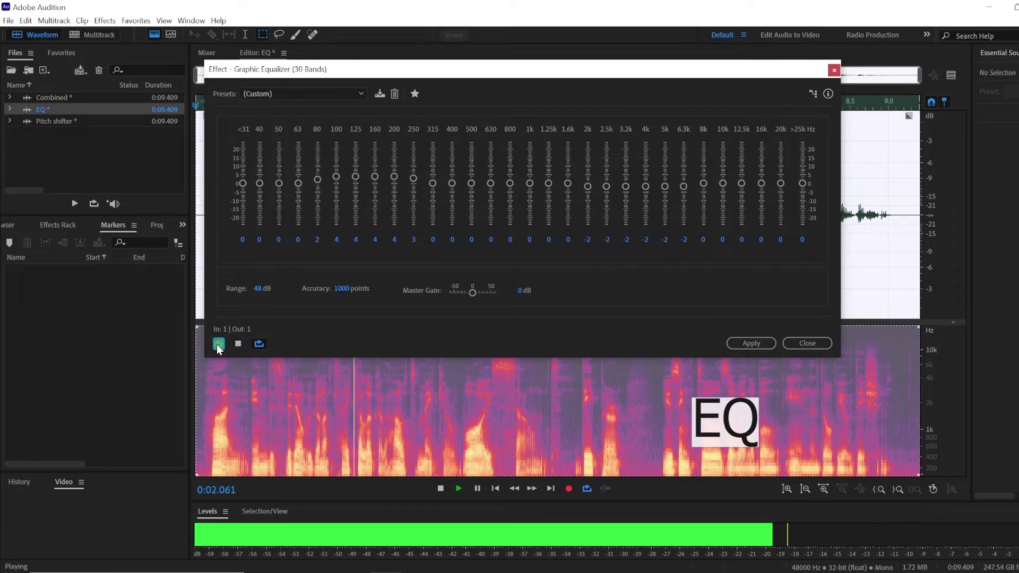
click(219, 344)
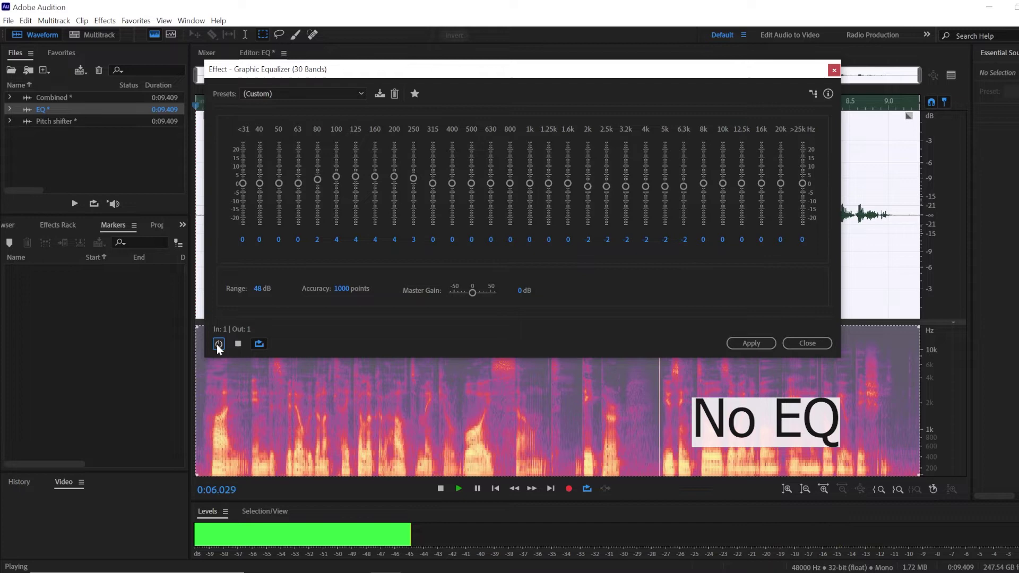
click(217, 345)
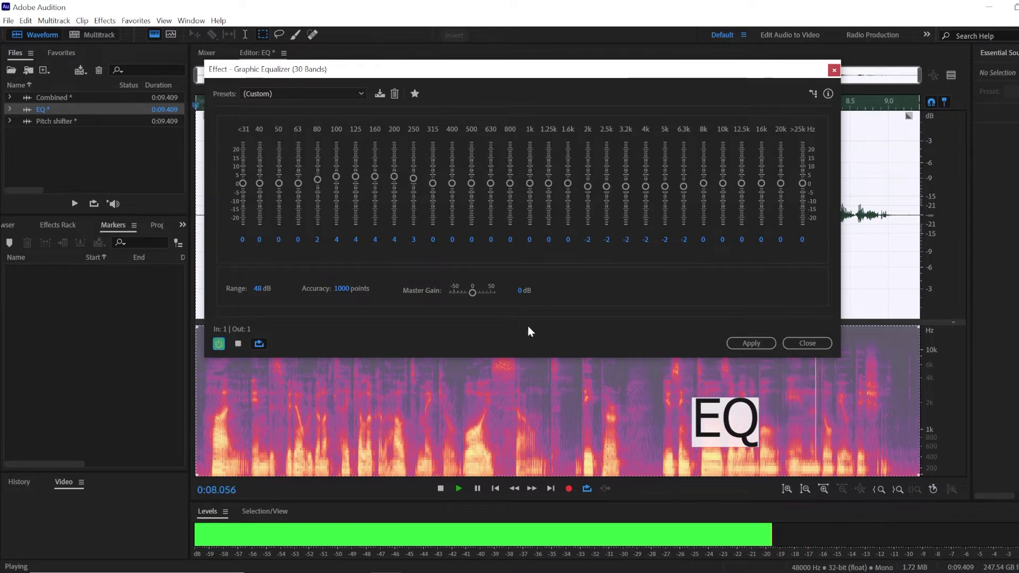
click(744, 344)
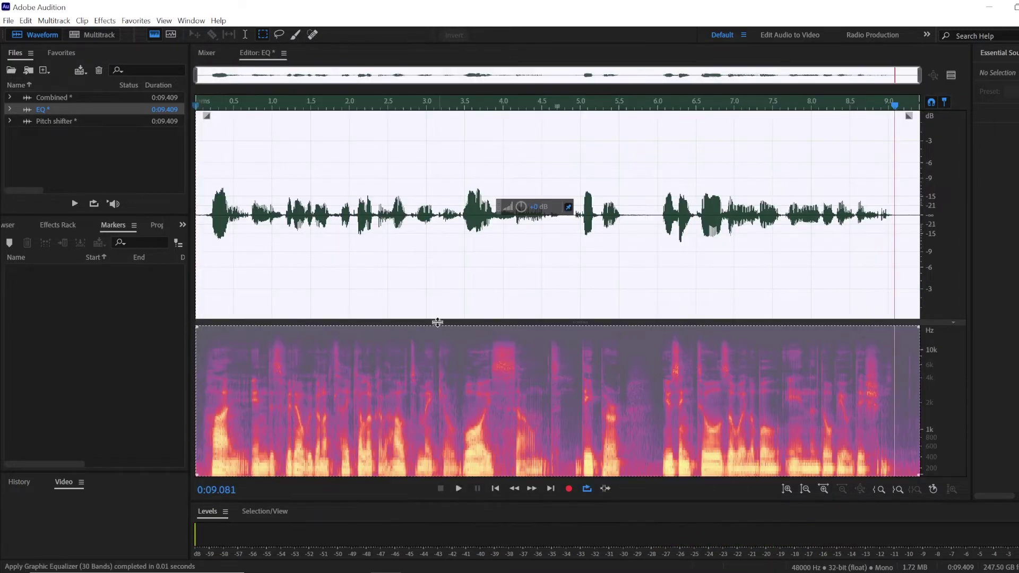
click(417, 276)
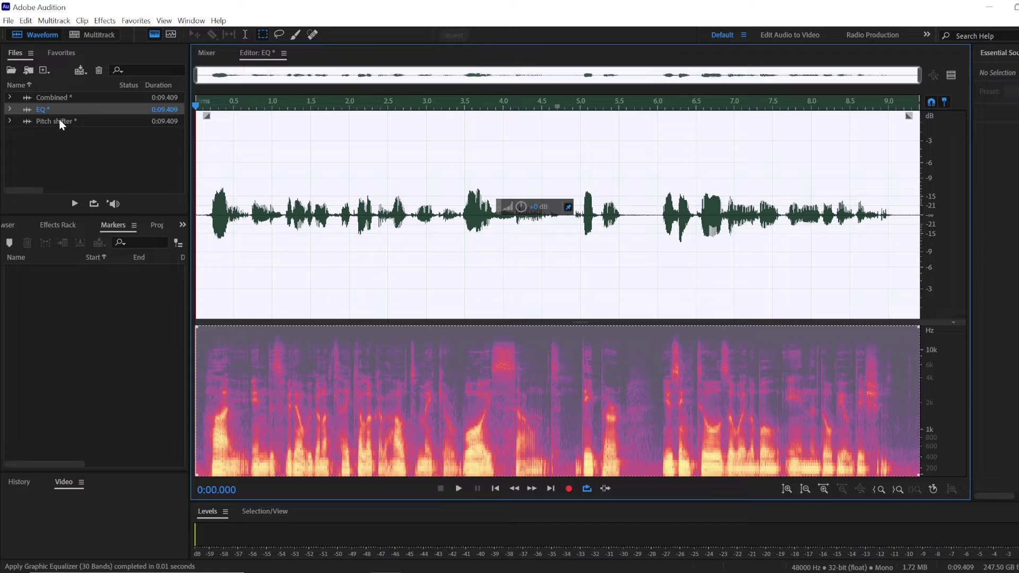
- Select the whole Pitch shifter recording and bring up Pitch Shifter at -2 semitones
double_click(60, 122)
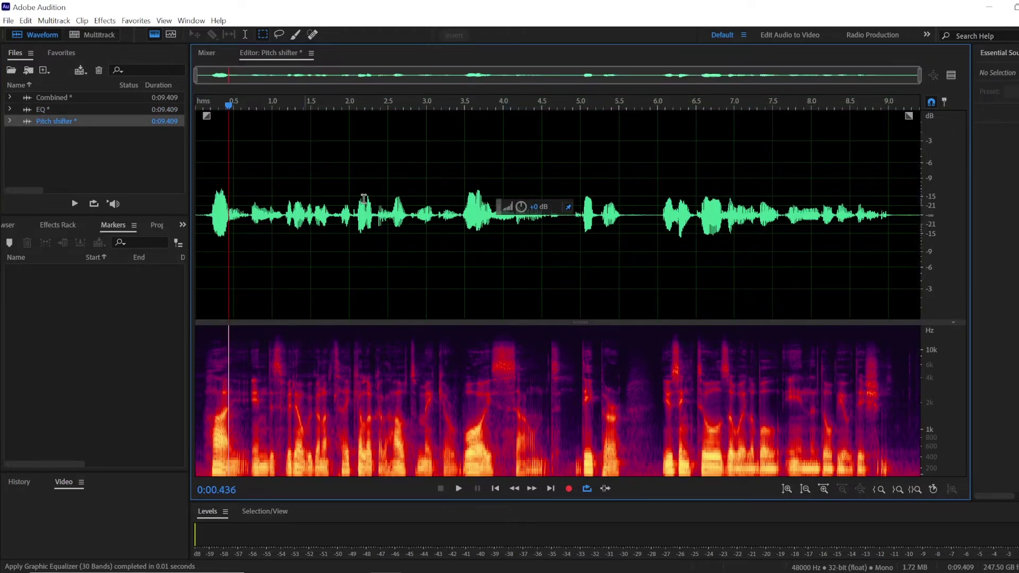
double_click(261, 164)
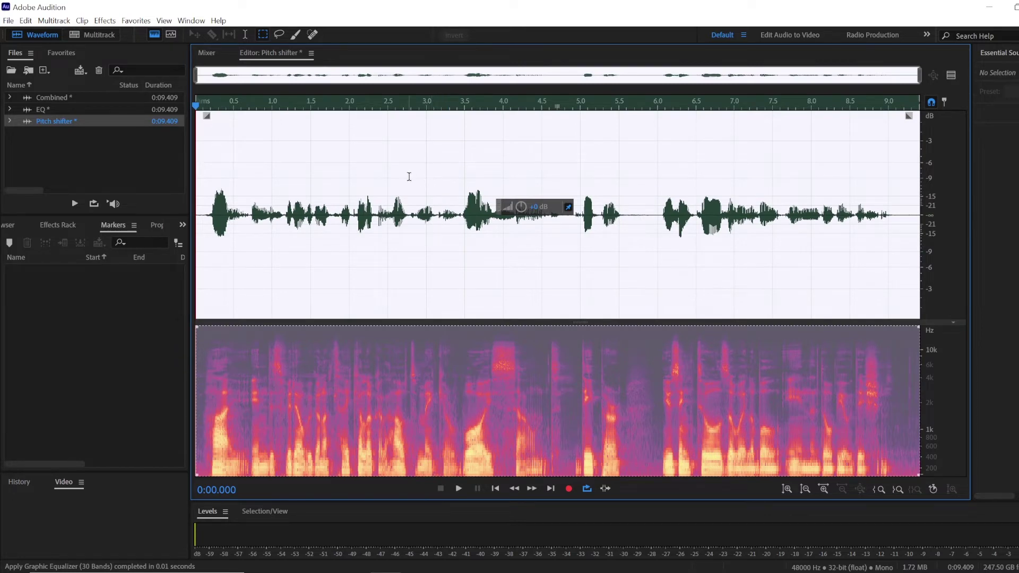
click(100, 21)
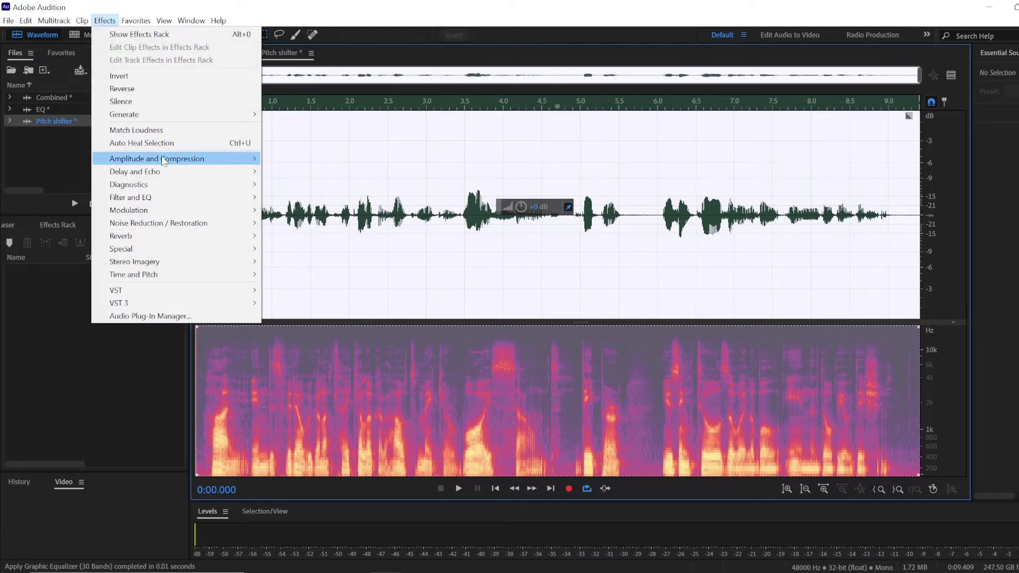
mouse_move(133, 275)
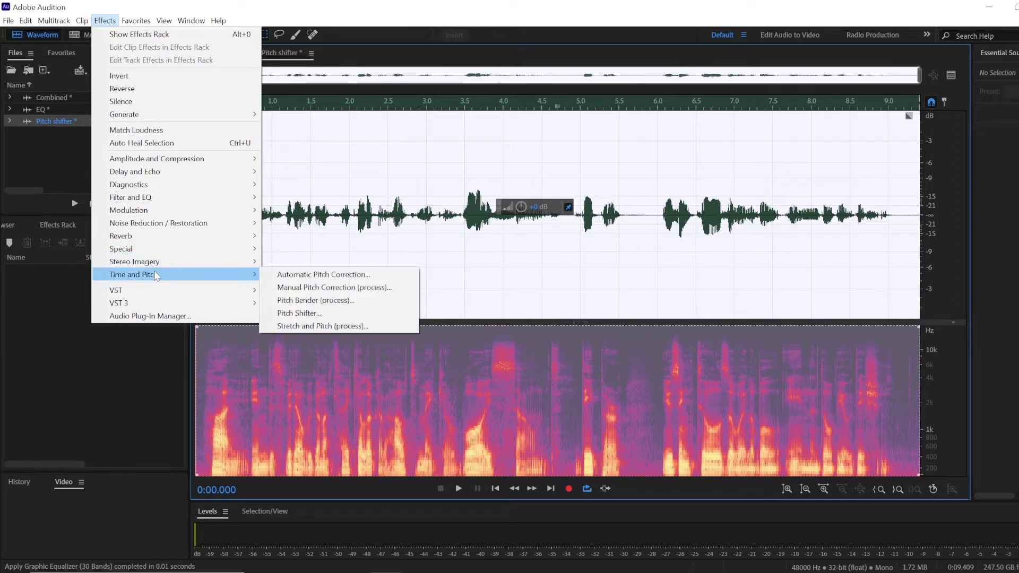
click(310, 316)
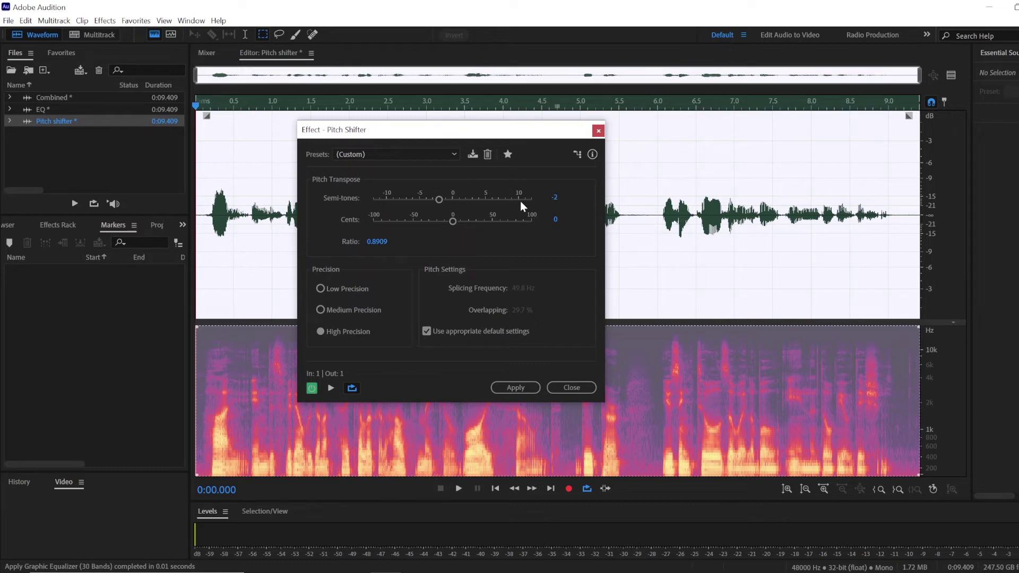
- Compare the -2 semitone shift with the original, apply it, and return playback to the start
click(329, 388)
click(311, 387)
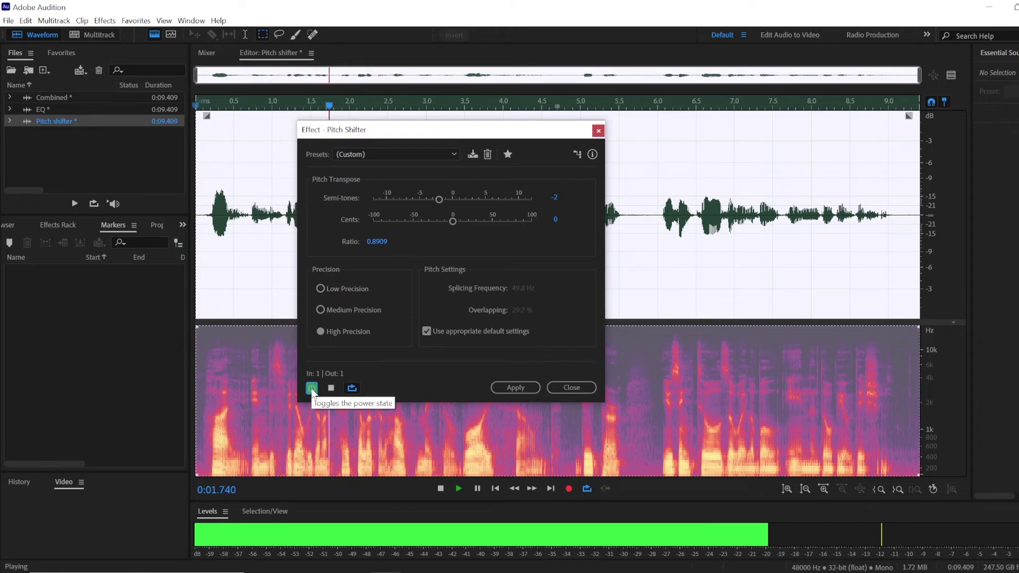
click(311, 388)
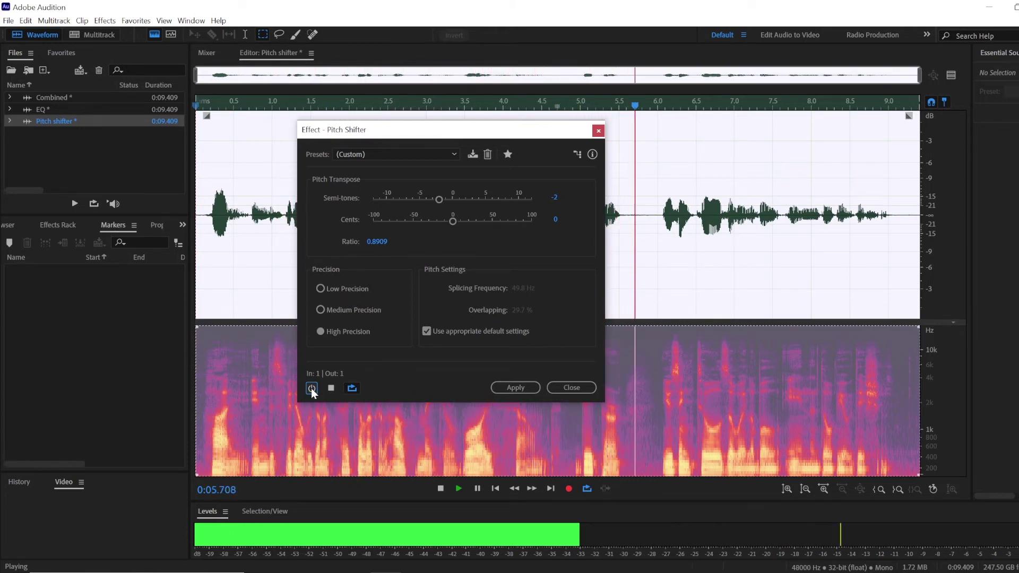
click(312, 387)
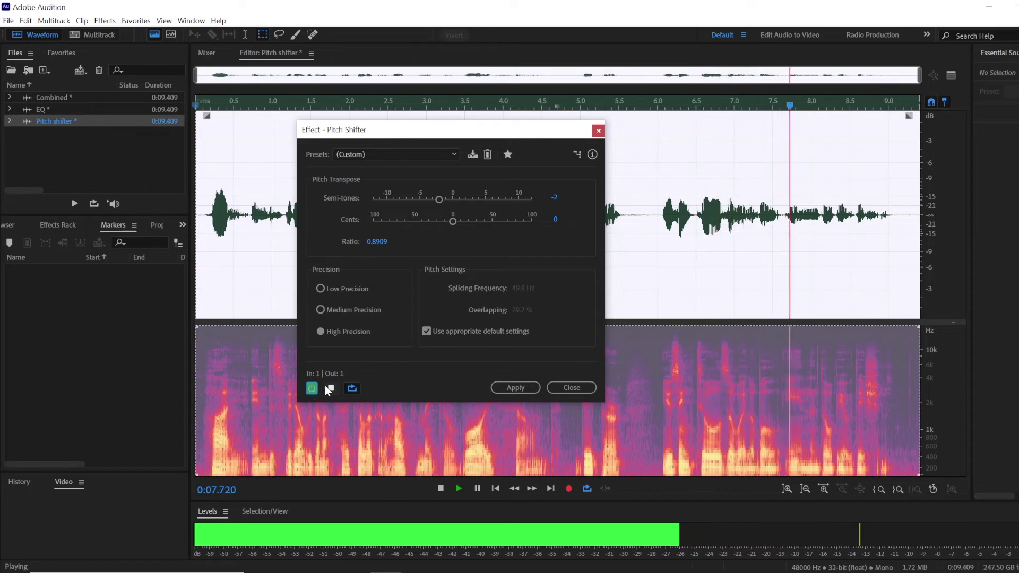
click(514, 389)
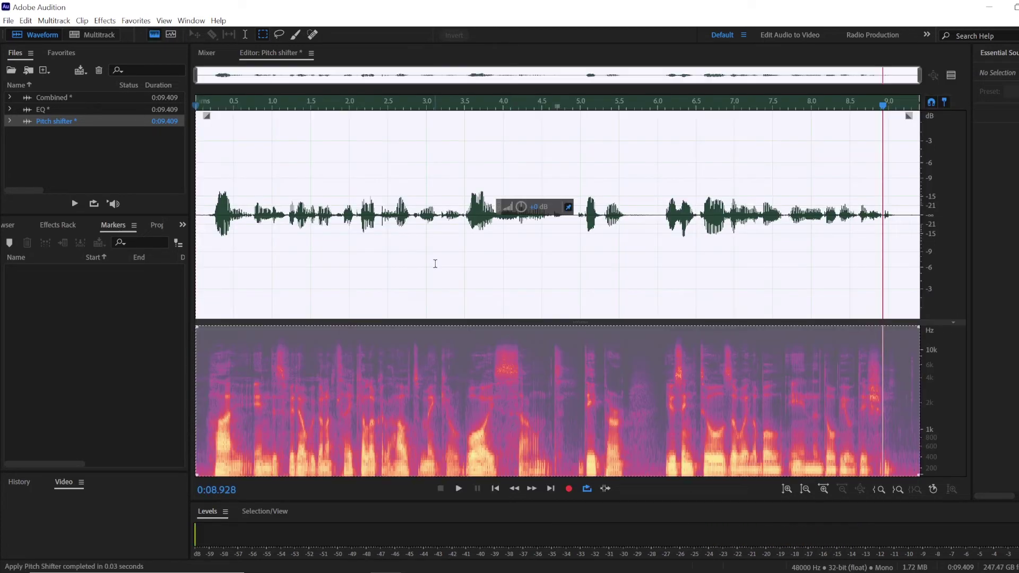
key(Home)
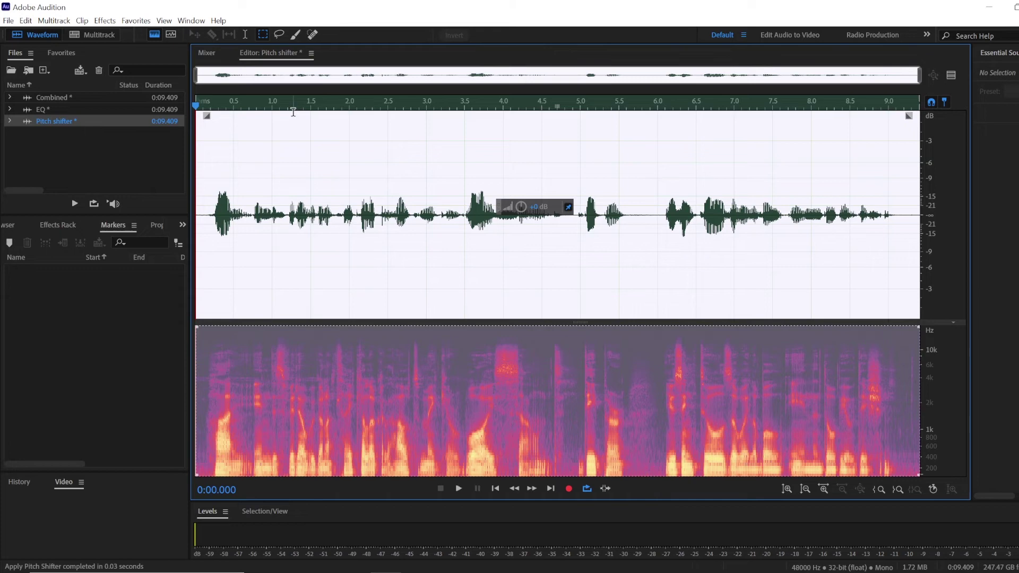
- Apply the 30-band Graphic Equalizer to the Combined recording
double_click(59, 100)
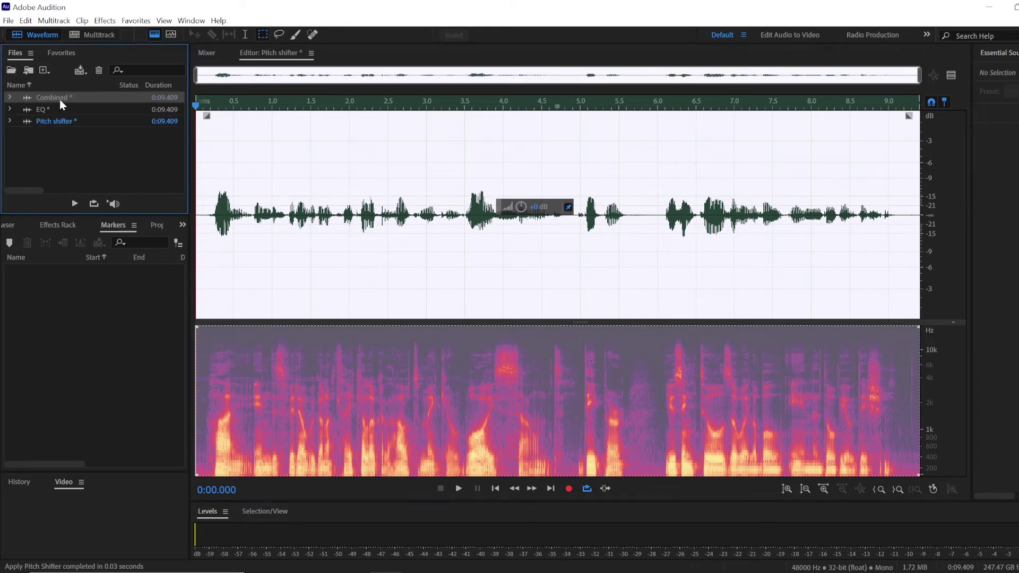
click(104, 20)
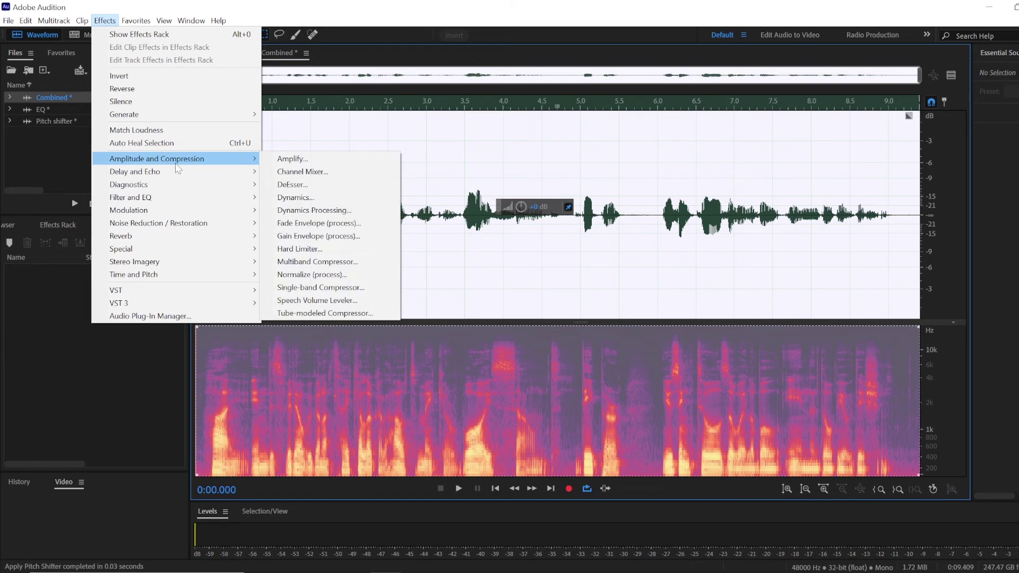
mouse_move(130, 196)
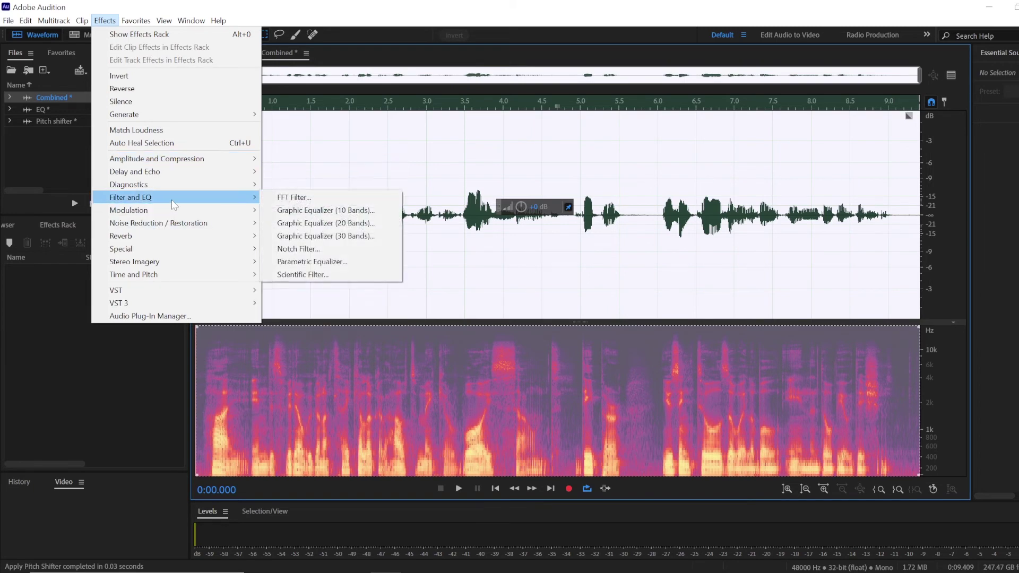
click(318, 236)
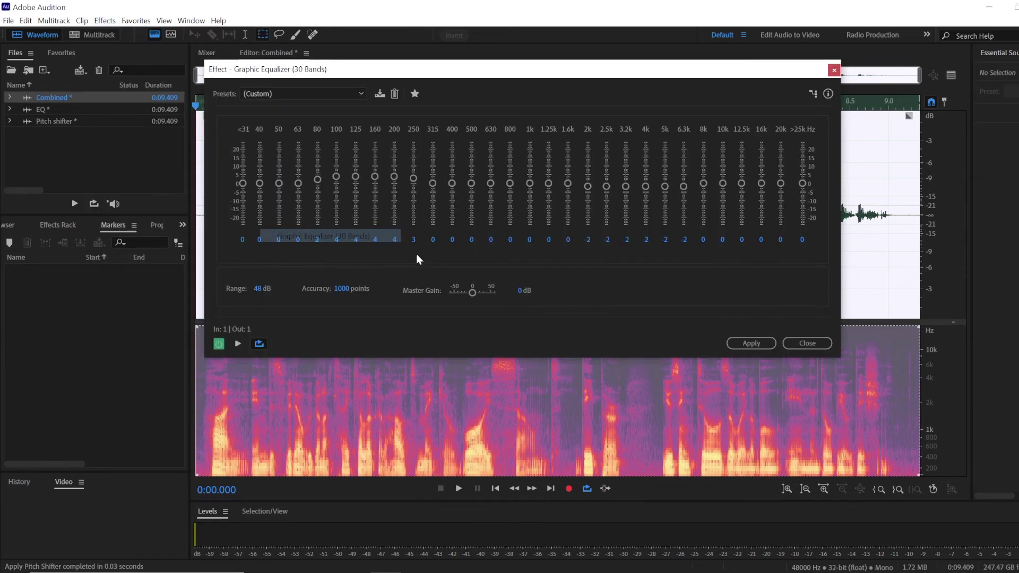
click(748, 342)
- Apply the -2 semitone Pitch Shifter to the Combined recording
click(104, 20)
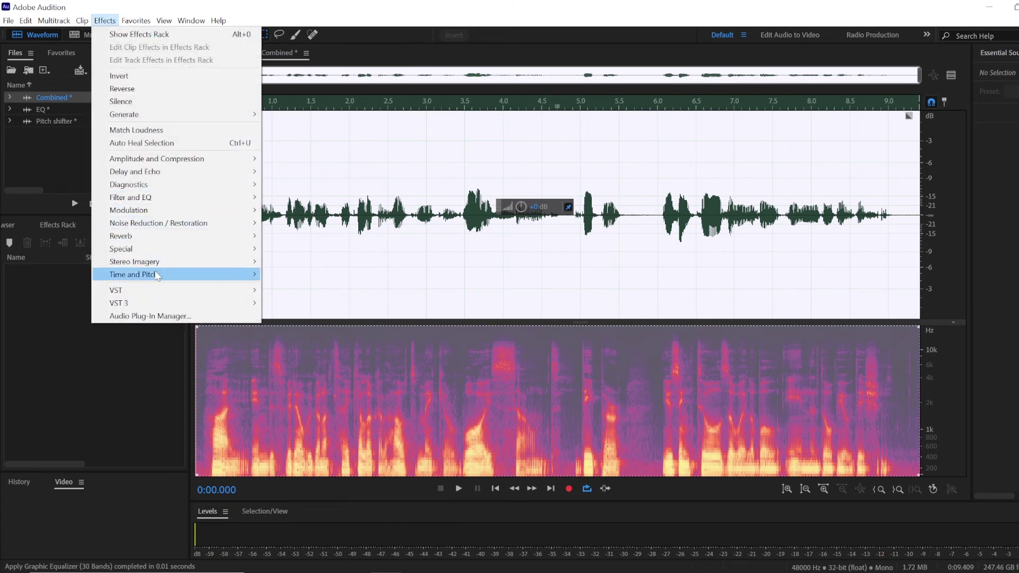
mouse_move(134, 273)
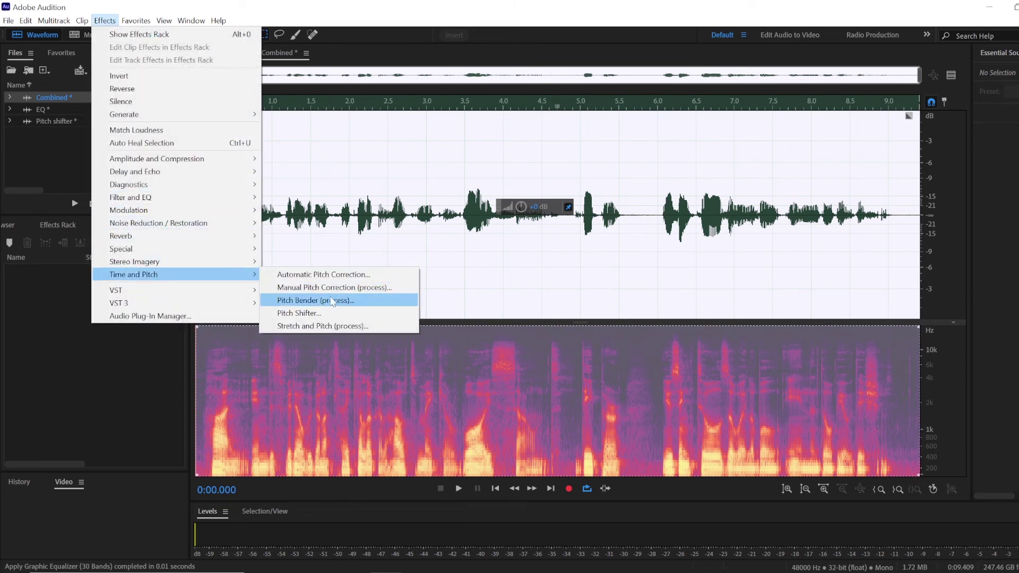
click(322, 313)
click(515, 387)
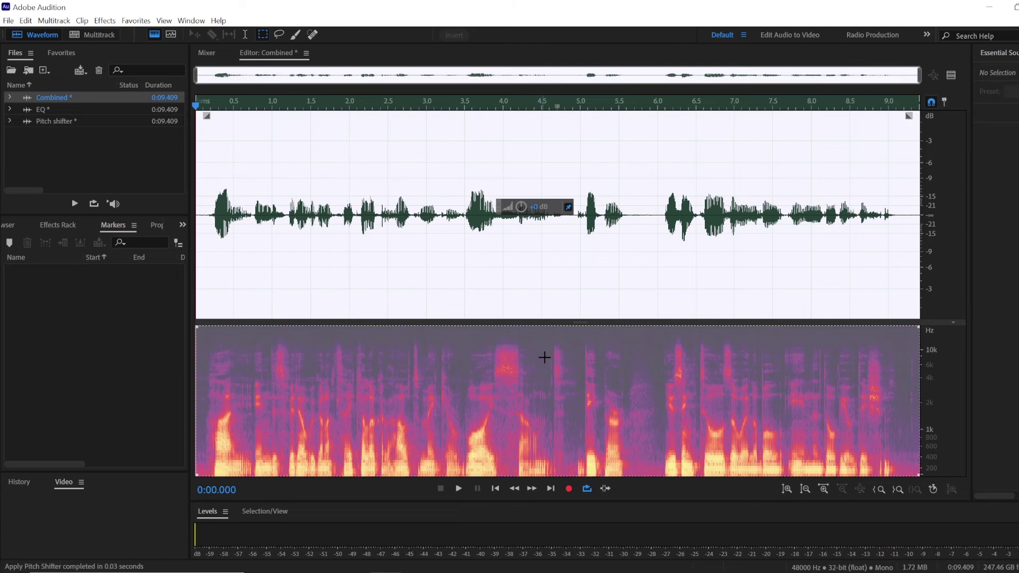
- Play back the processed Combined recording, then move the playhead back to the beginning
click(205, 199)
key(space)
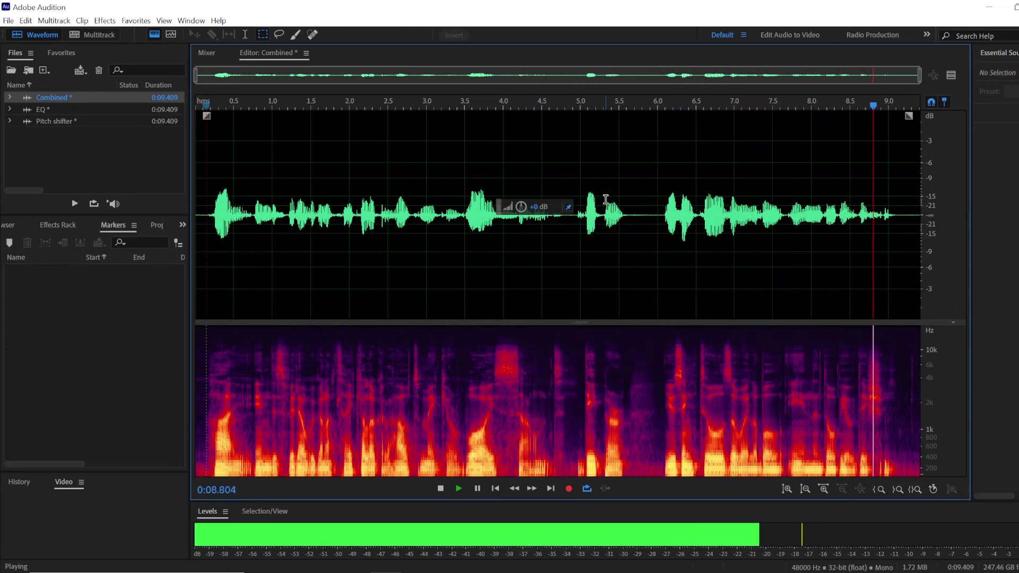
click(516, 174)
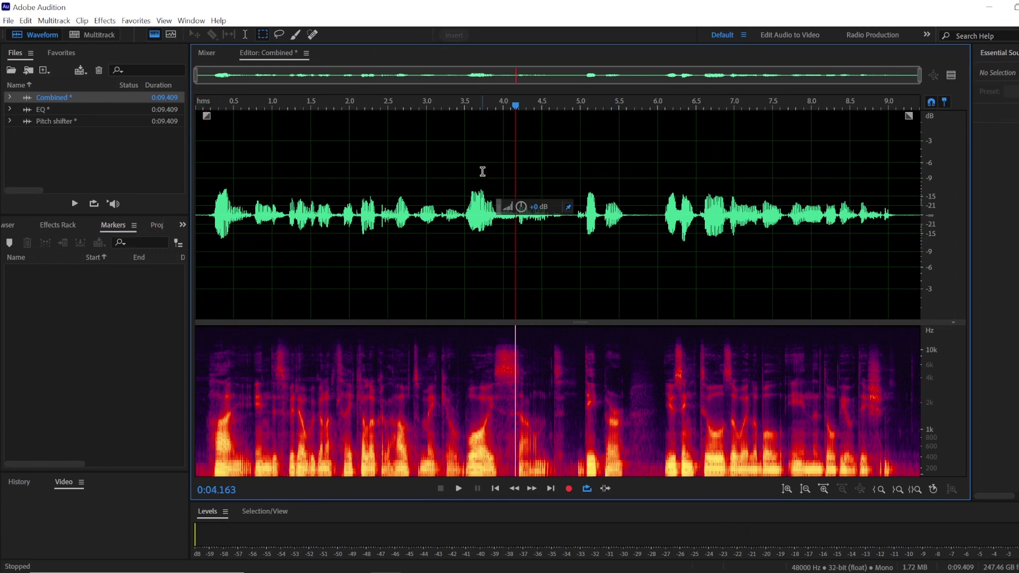
click(324, 165)
click(217, 145)
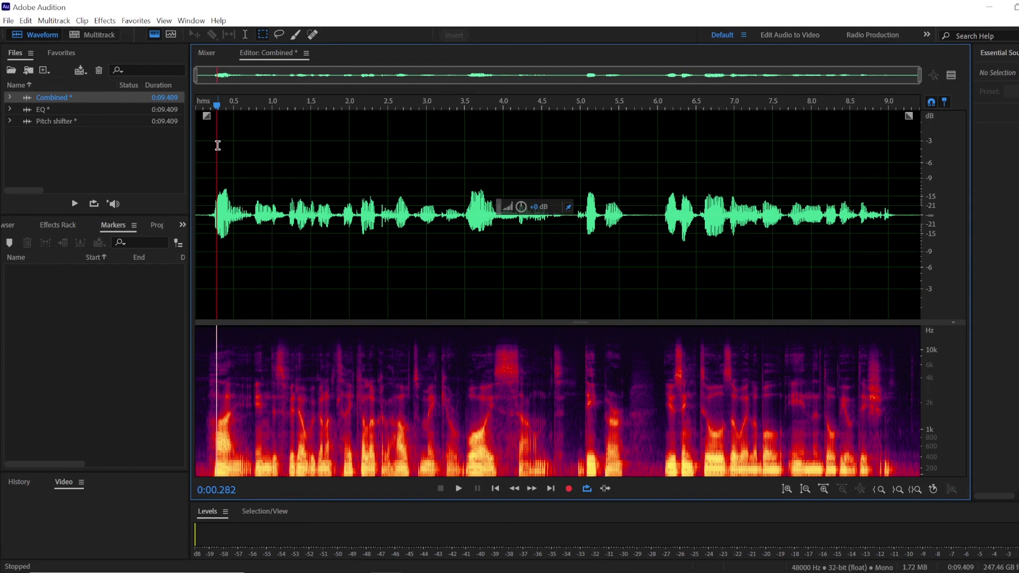
click(208, 145)
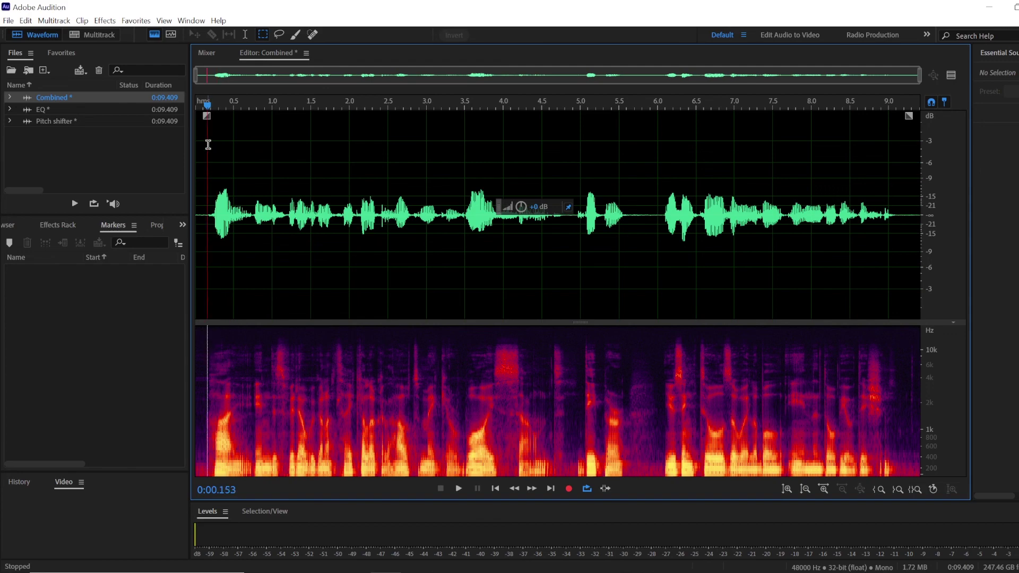